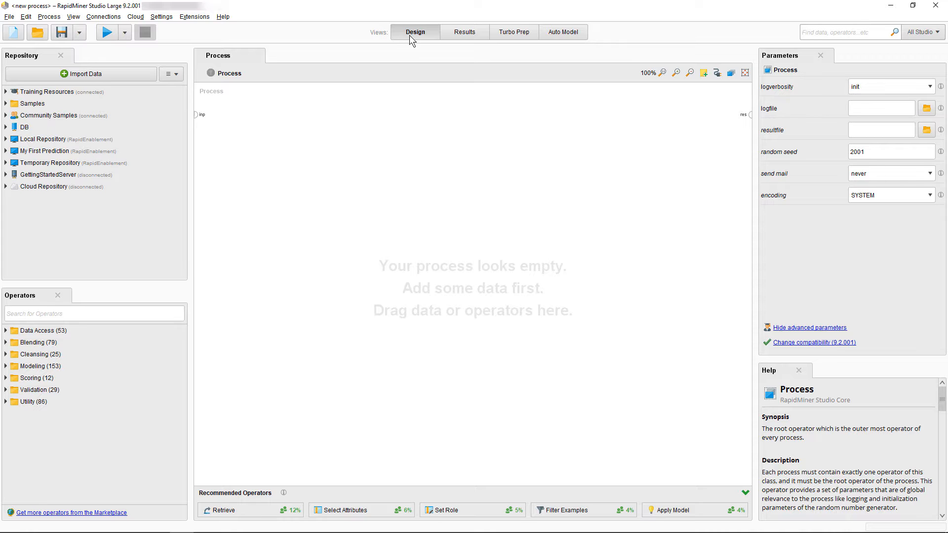
# - Look at the data preparation and automated modelling views, then return to the Design view
pyautogui.click(513, 31)
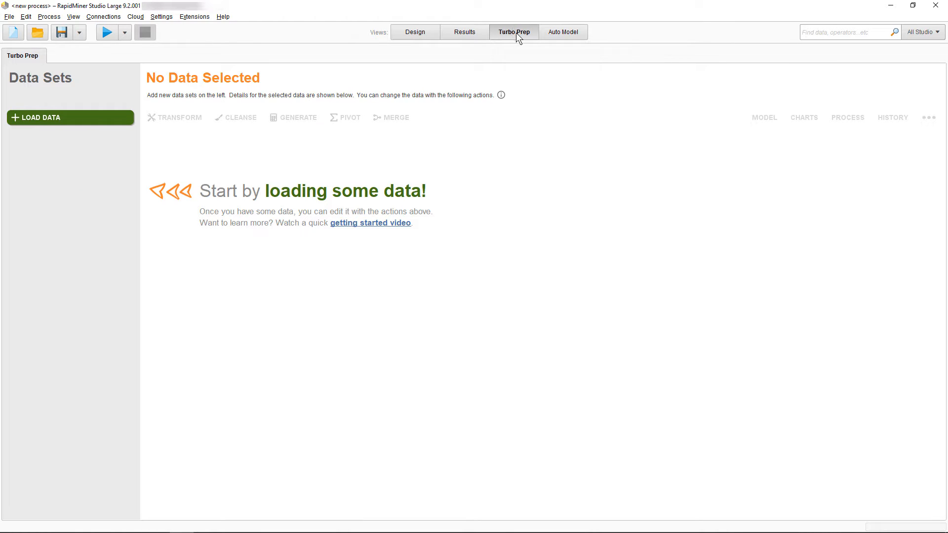
pyautogui.click(555, 30)
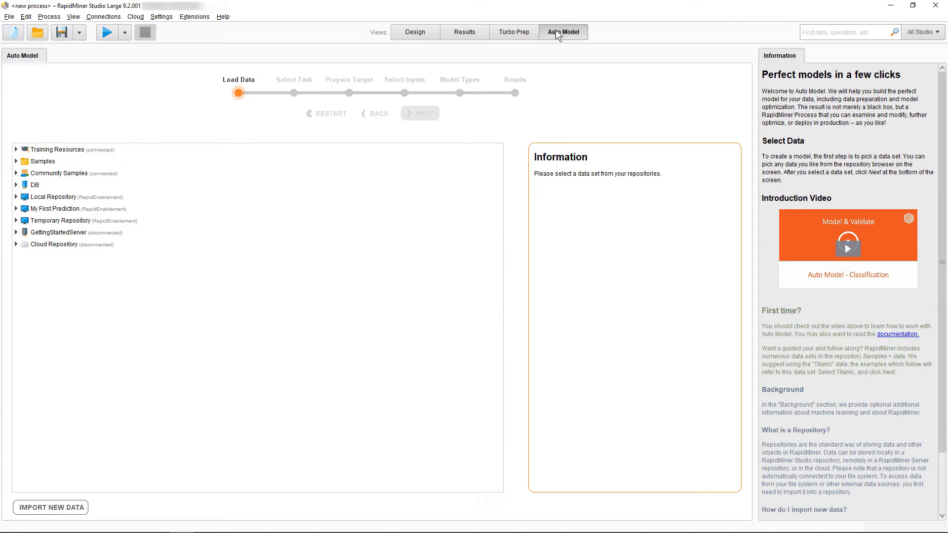
pyautogui.click(409, 35)
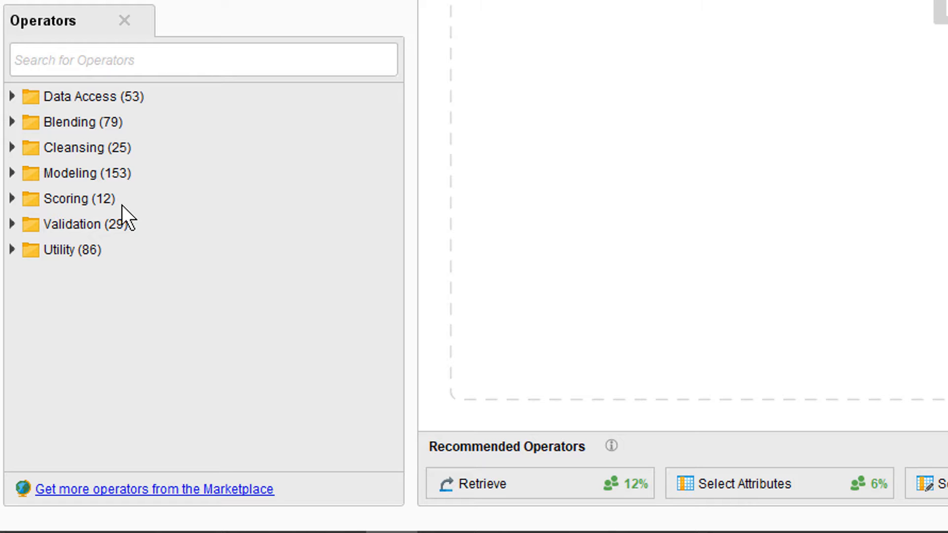
# - Drag Retrieve from Data Access onto the top of the canvas, then search 'retrieve' and clear the search
pyautogui.click(13, 96)
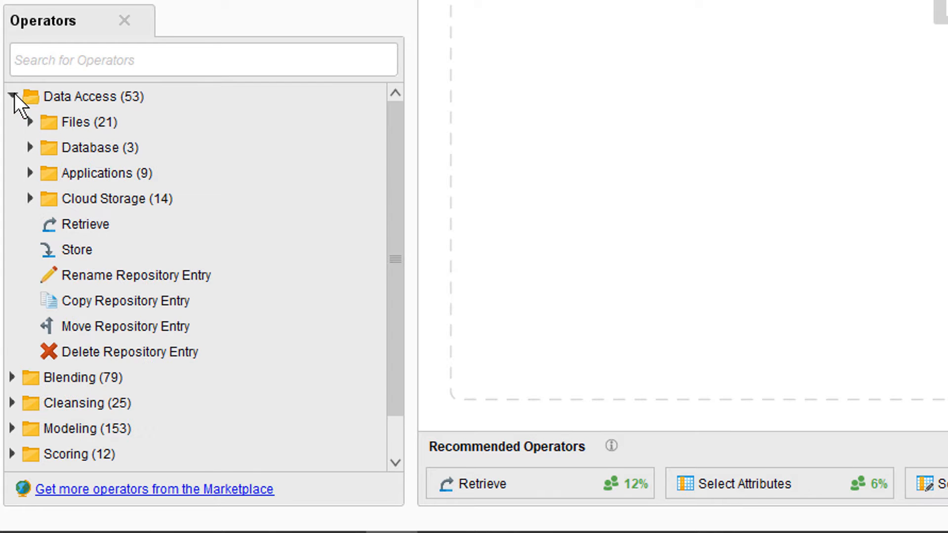
pyautogui.moveTo(79, 221); pyautogui.dragTo(791, 0)
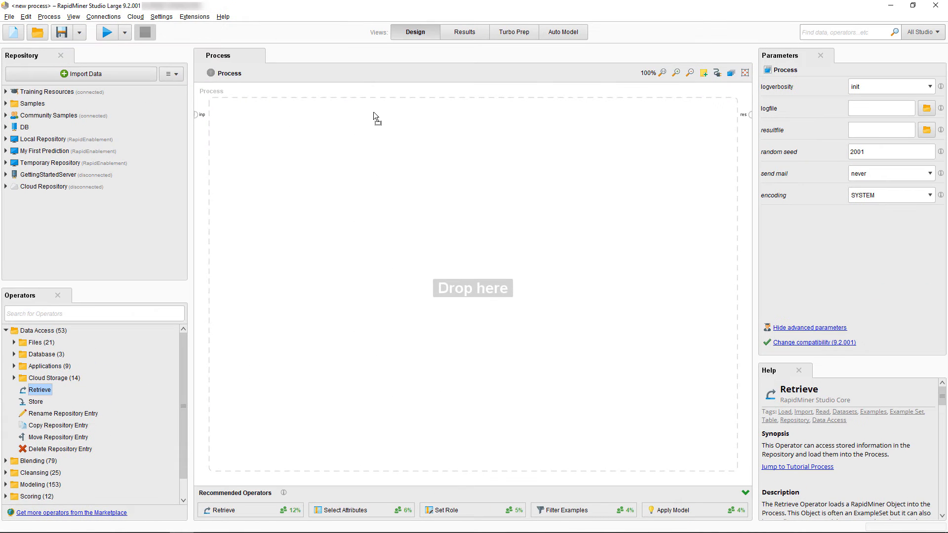
pyautogui.moveTo(373, 111); pyautogui.dragTo(373, 111)
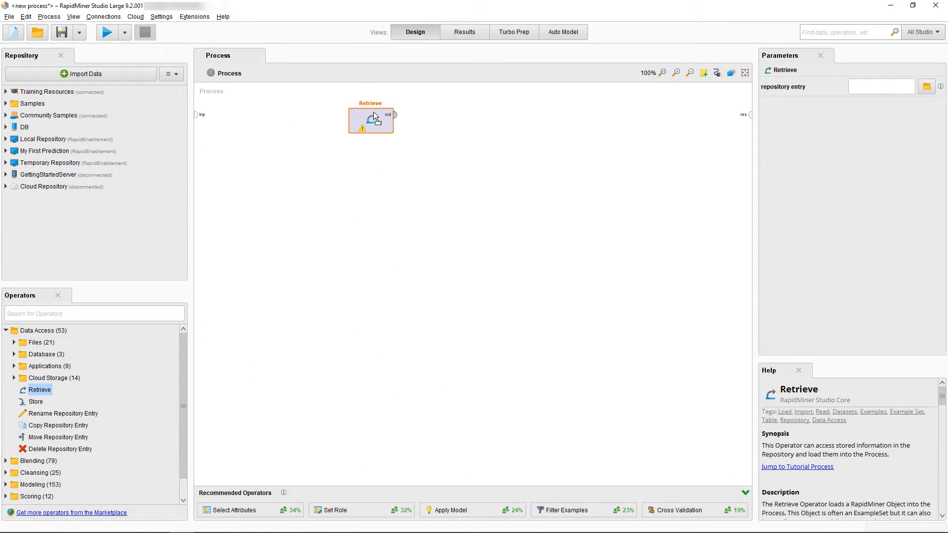
pyautogui.click(92, 314)
pyautogui.write('retrieve')
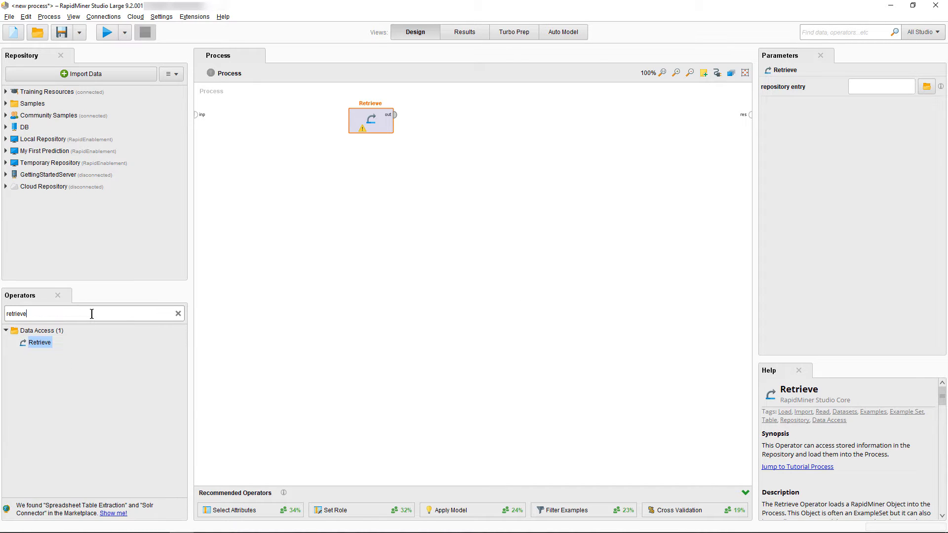
pyautogui.click(176, 314)
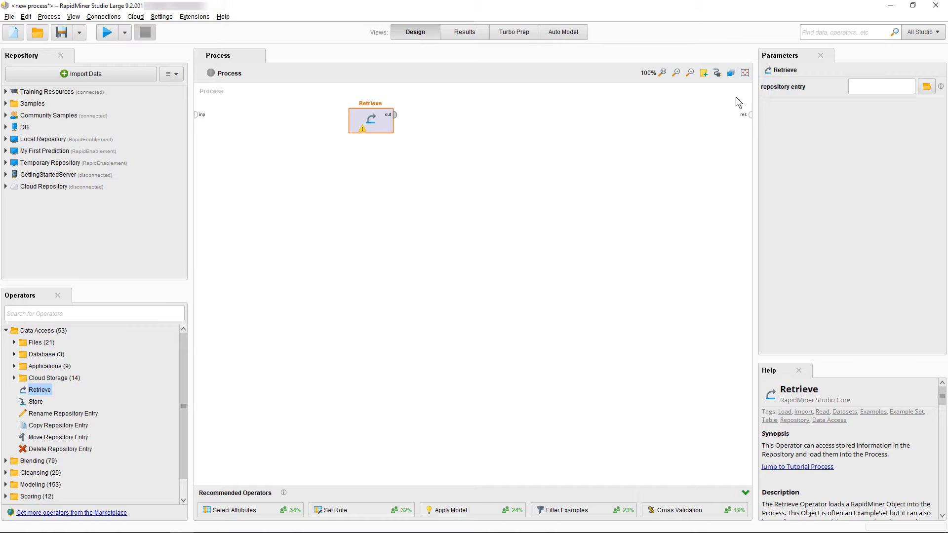
# - Browse Samples > data and set Retrieve's repository entry to //Samples/data/Titanic
pyautogui.click(926, 91)
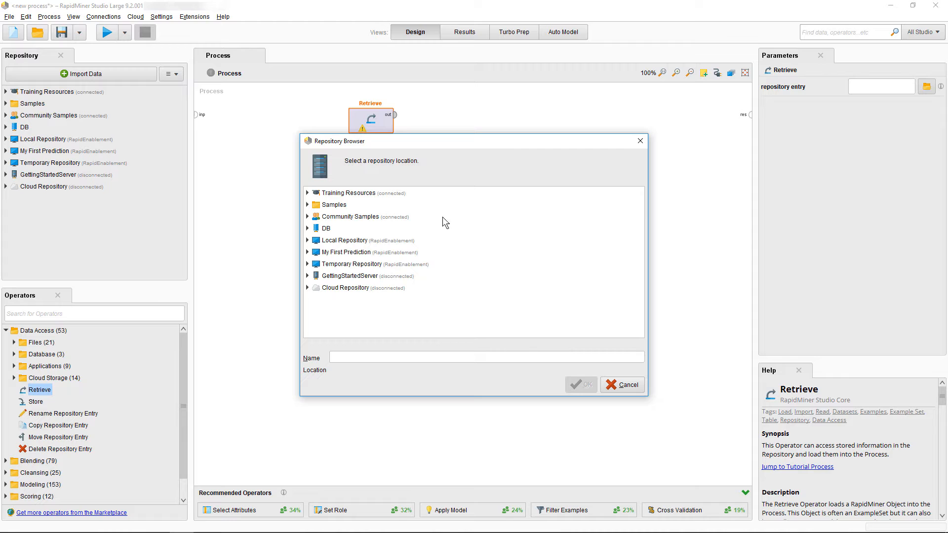
pyautogui.doubleClick(310, 204)
pyautogui.doubleClick(314, 217)
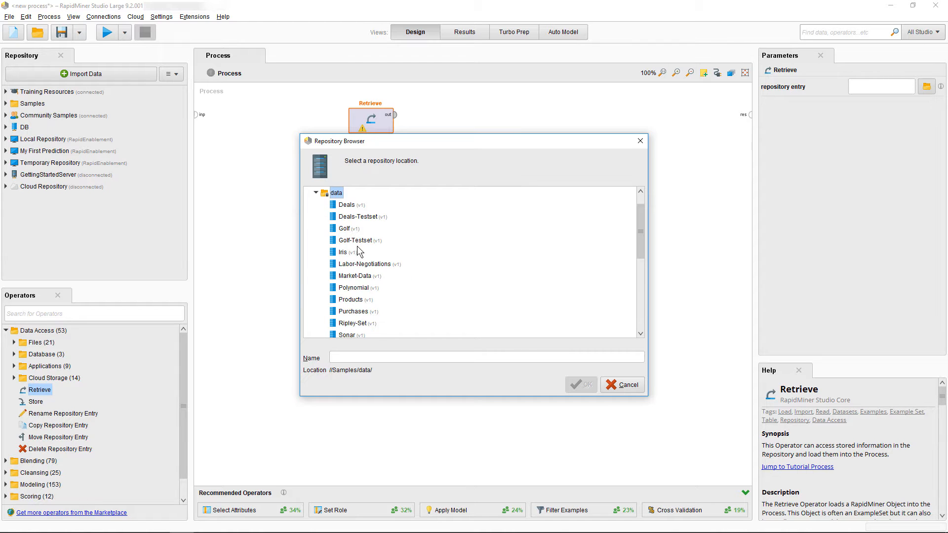
pyautogui.scroll(-3, 357, 238)
pyautogui.click(350, 229)
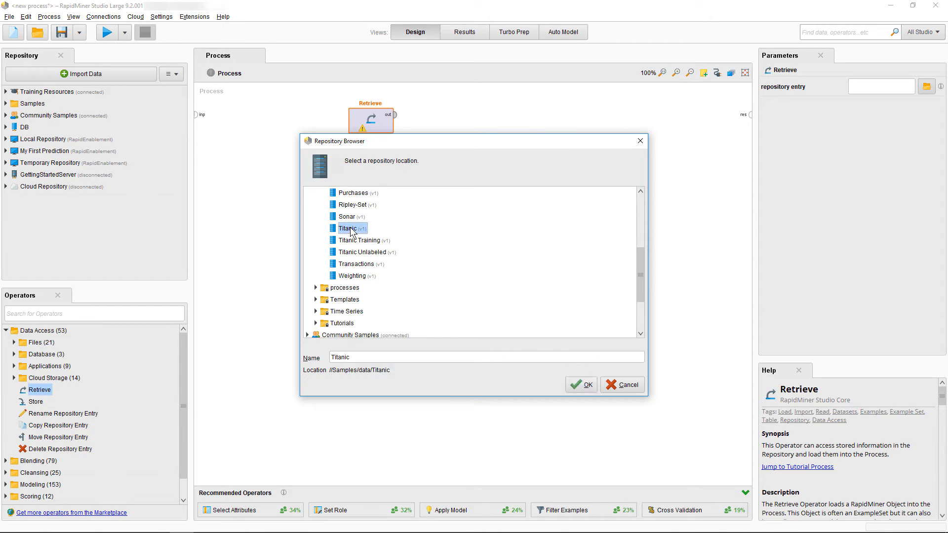
pyautogui.click(572, 390)
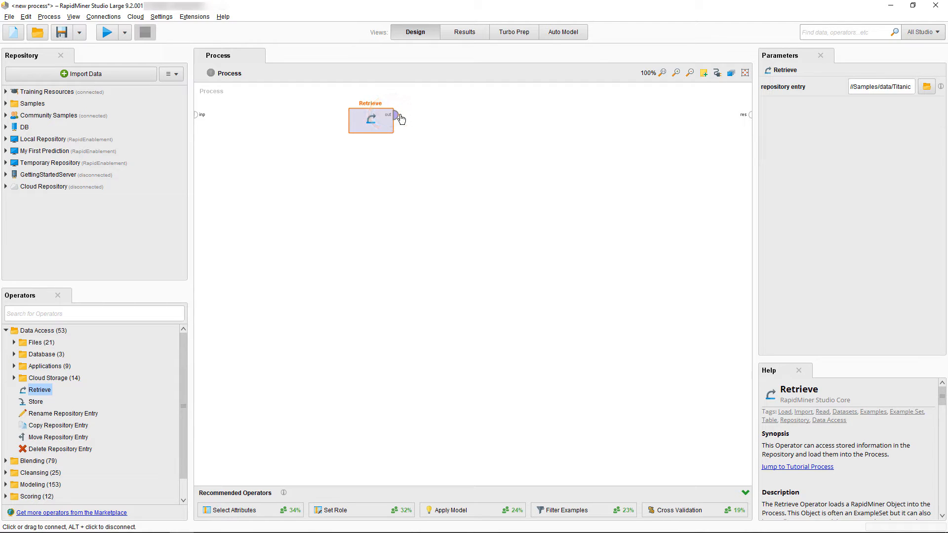
# - Wire Retrieve's output to the res port and run to get the 1,309-example Titanic ExampleSet
pyautogui.moveTo(401, 118); pyautogui.dragTo(749, 118)
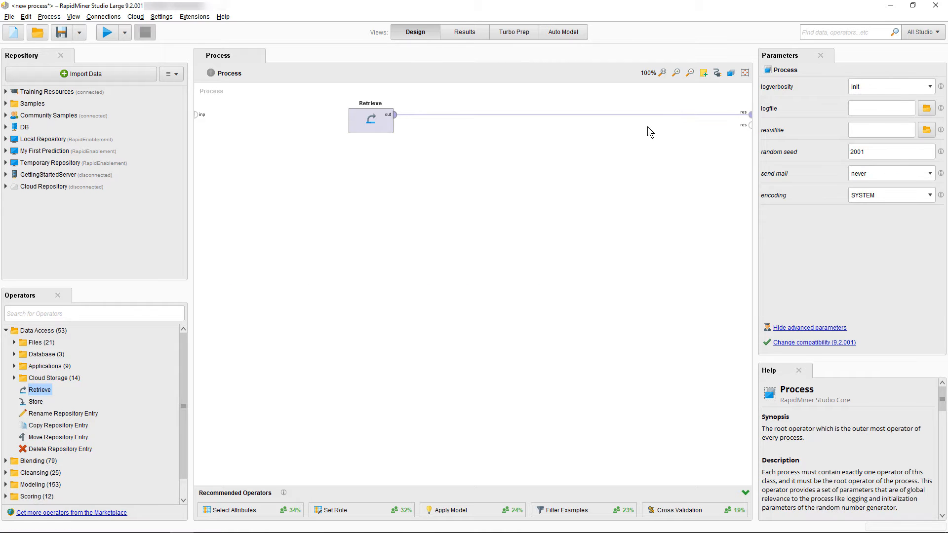
pyautogui.click(108, 33)
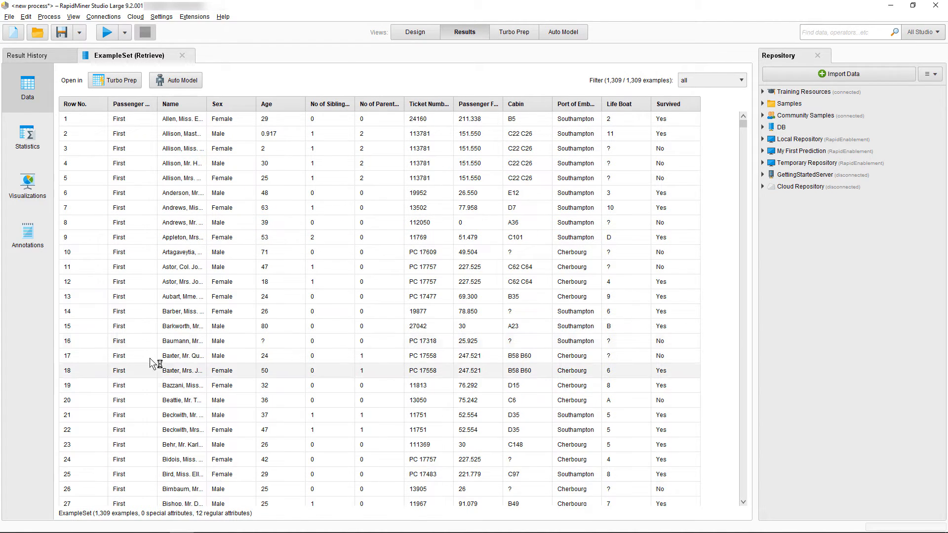
# - Review the Titanic results' Statistics, Visualizations and Annotations, then switch back to Design view
pyautogui.click(32, 142)
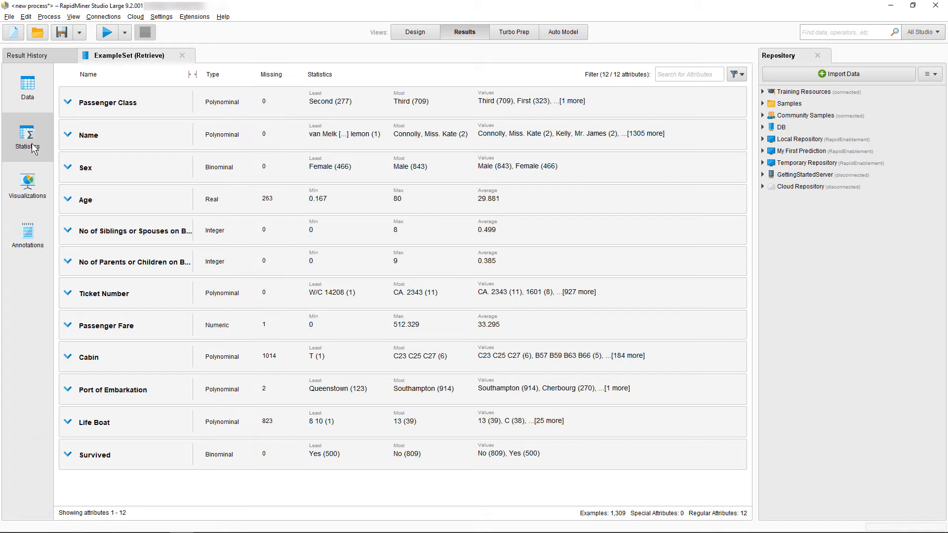
pyautogui.click(29, 193)
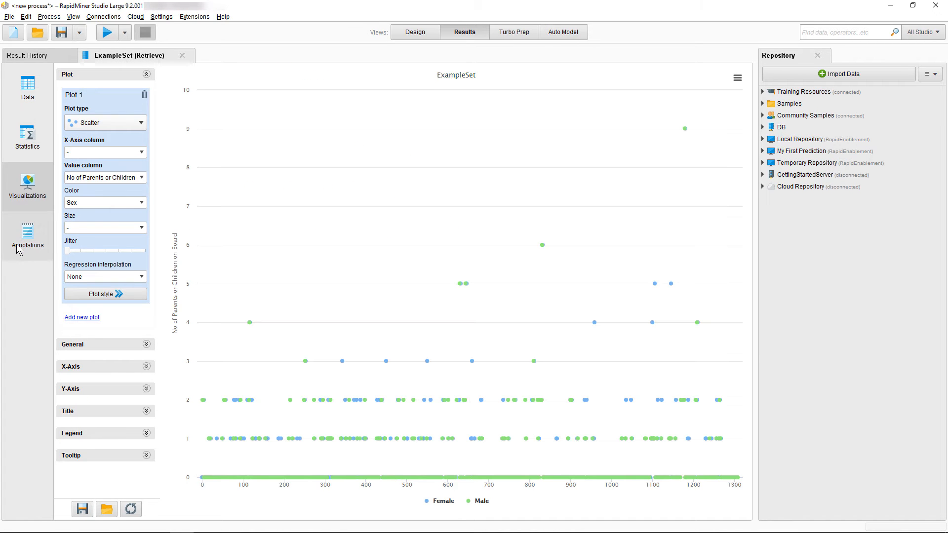
pyautogui.click(20, 248)
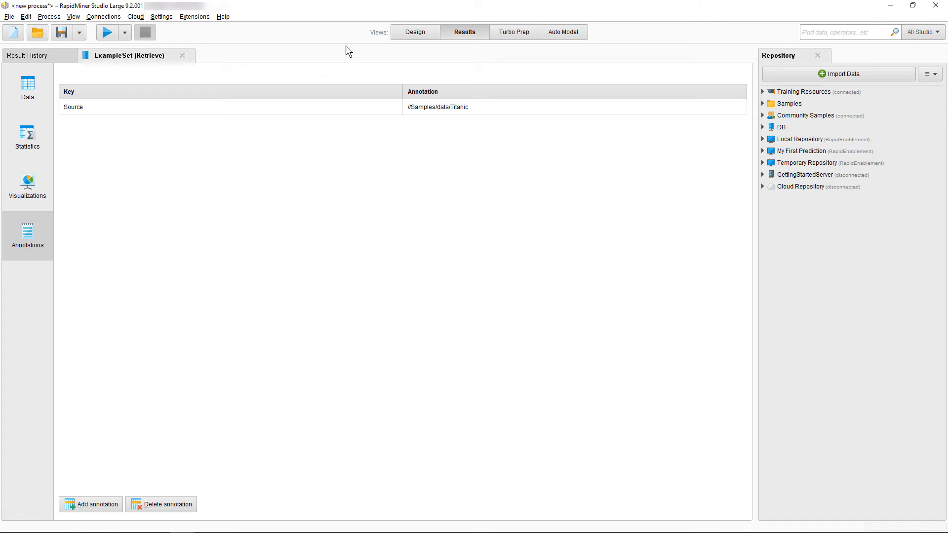
pyautogui.click(415, 31)
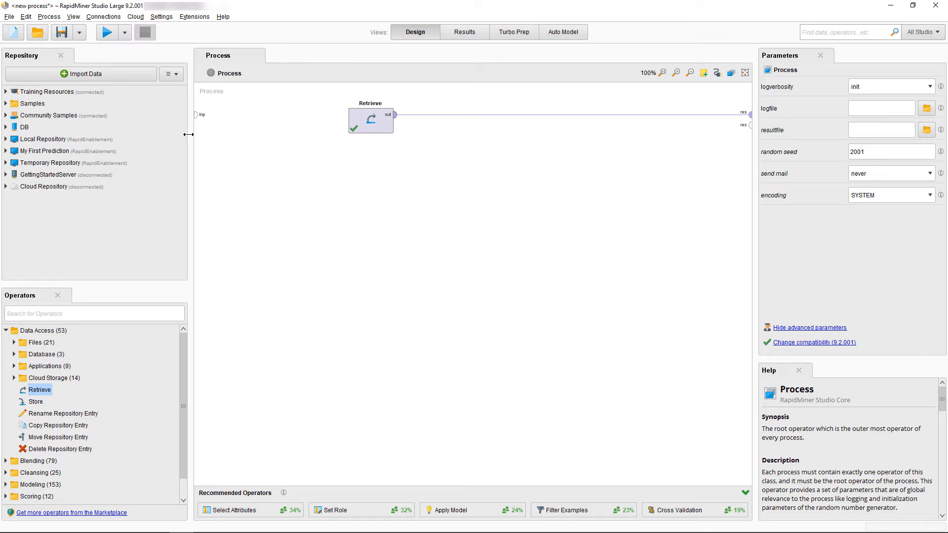
# - Widen the side panels, float the repository panel and close it
pyautogui.moveTo(190, 133); pyautogui.dragTo(172, 141)
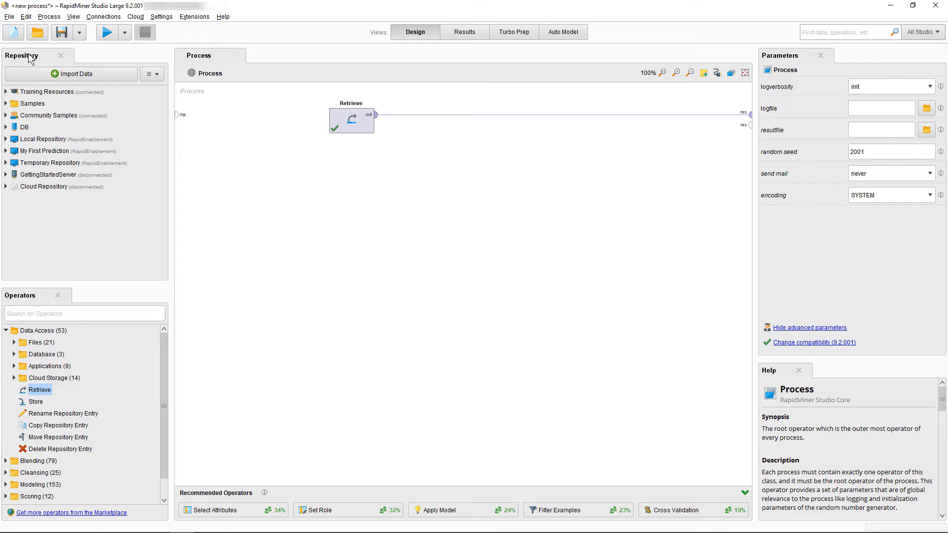
pyautogui.moveTo(31, 58); pyautogui.dragTo(260, 33)
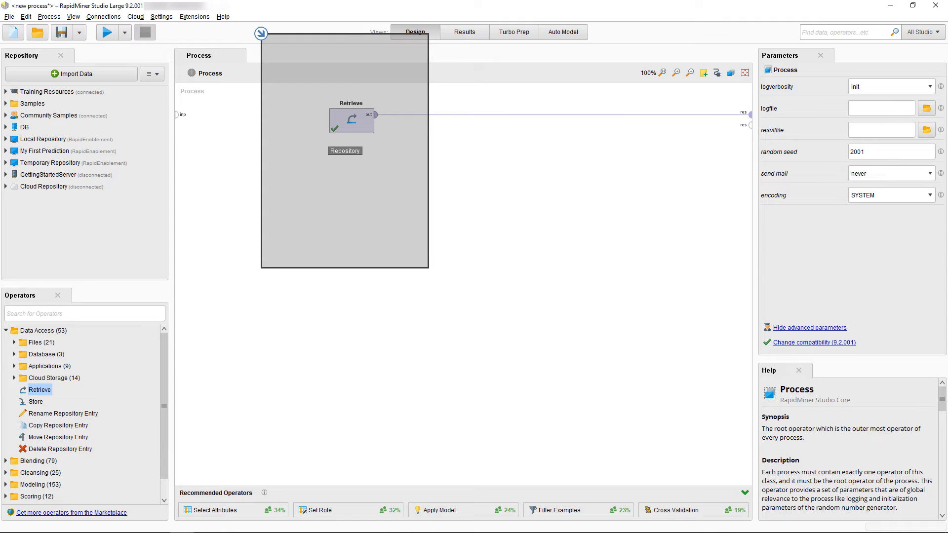
pyautogui.moveTo(260, 33); pyautogui.dragTo(261, 33)
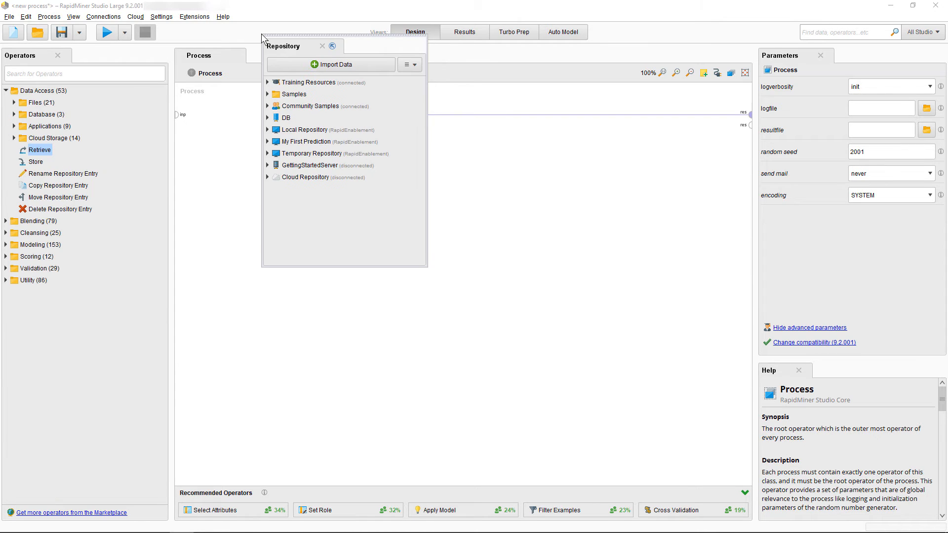
pyautogui.click(322, 46)
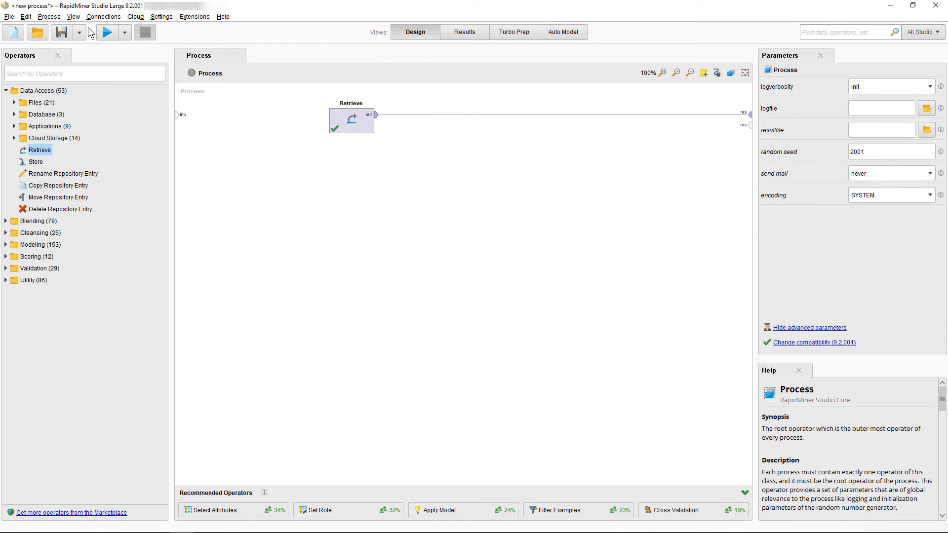
# - Re-show the Repository panel above the operators, enlarge it, then restore the default view
pyautogui.click(74, 17)
pyautogui.moveTo(123, 59)
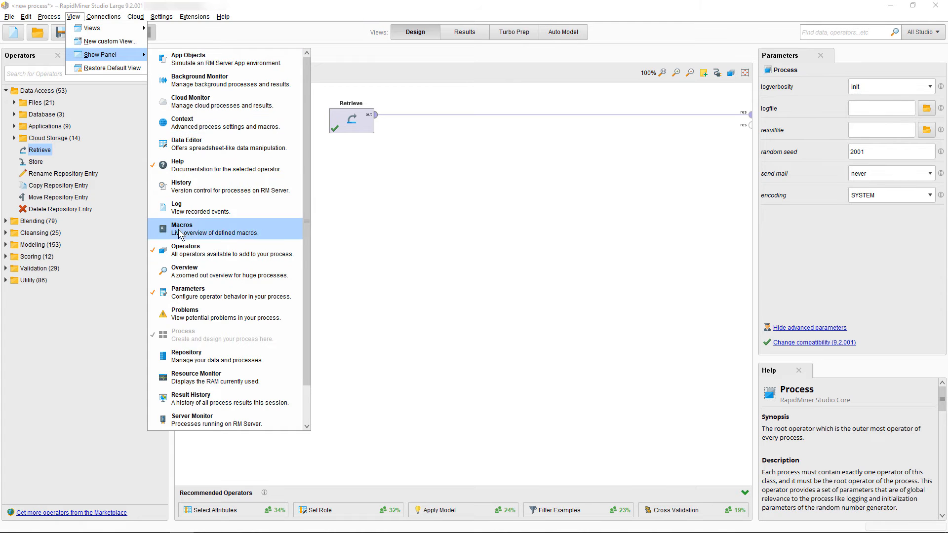
pyautogui.click(188, 357)
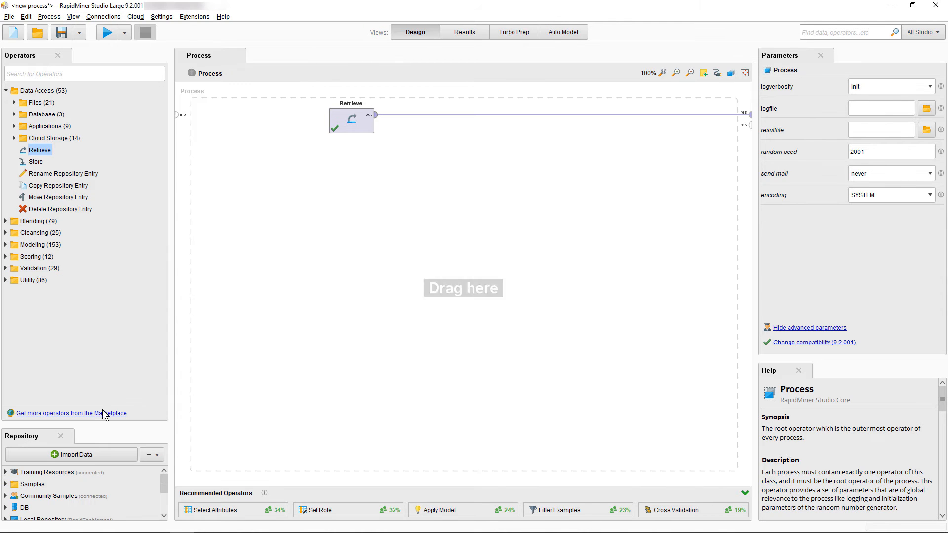
pyautogui.moveTo(24, 436); pyautogui.dragTo(87, 111)
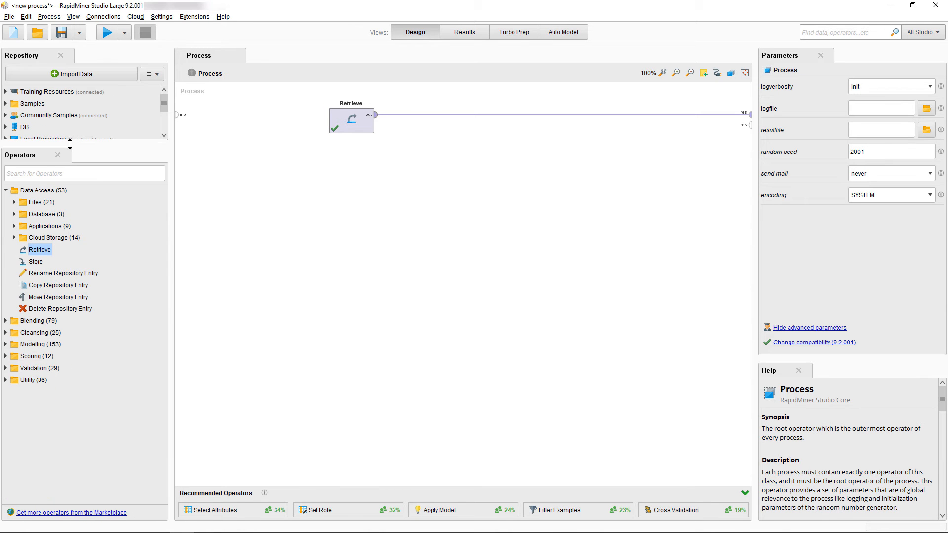
pyautogui.moveTo(70, 144); pyautogui.dragTo(69, 284)
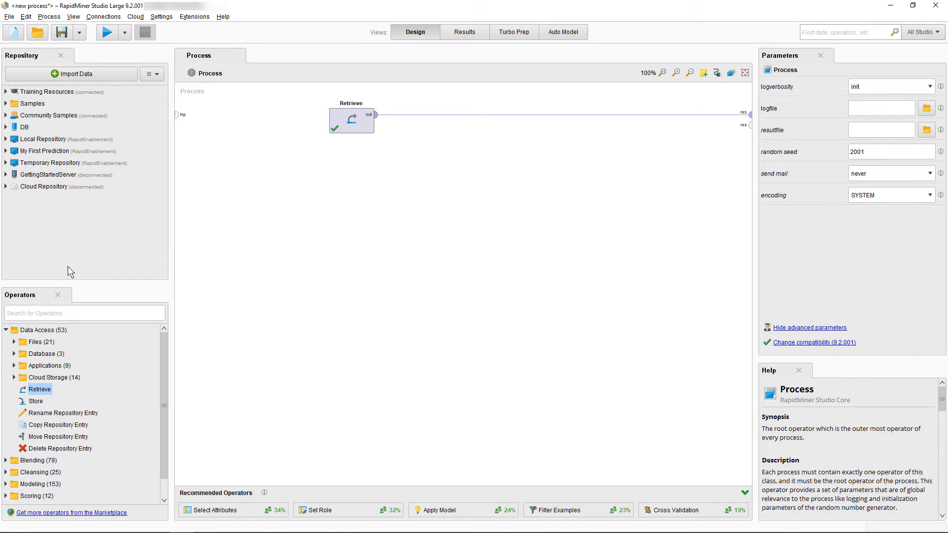
pyautogui.click(73, 17)
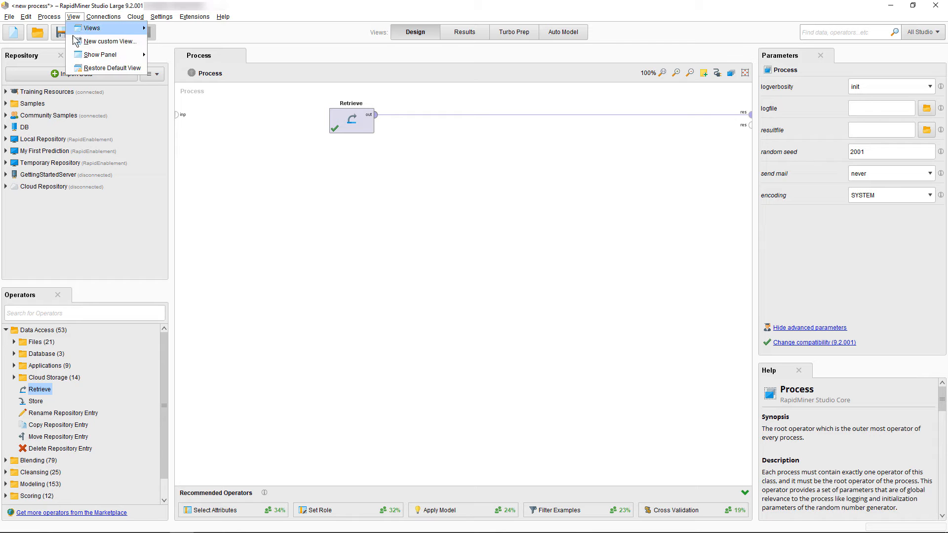
pyautogui.click(99, 67)
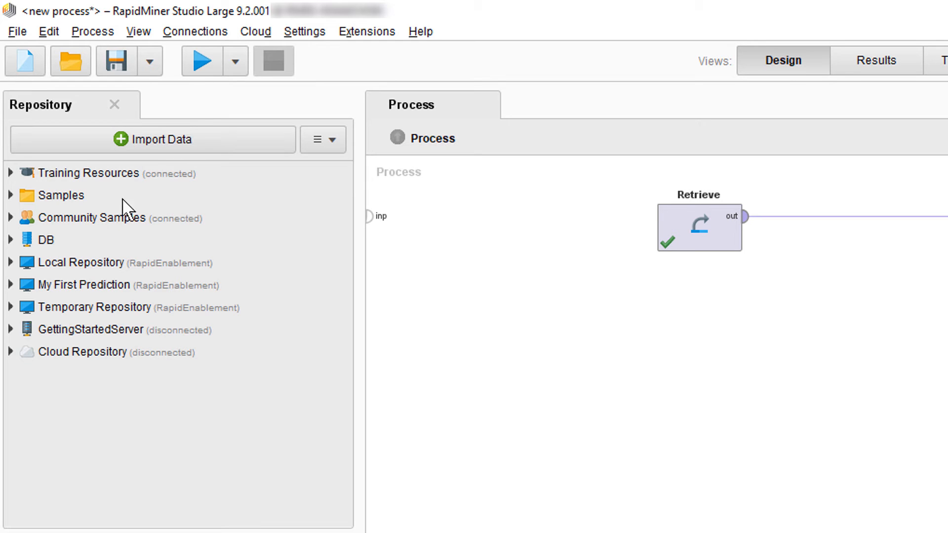
pyautogui.click(13, 263)
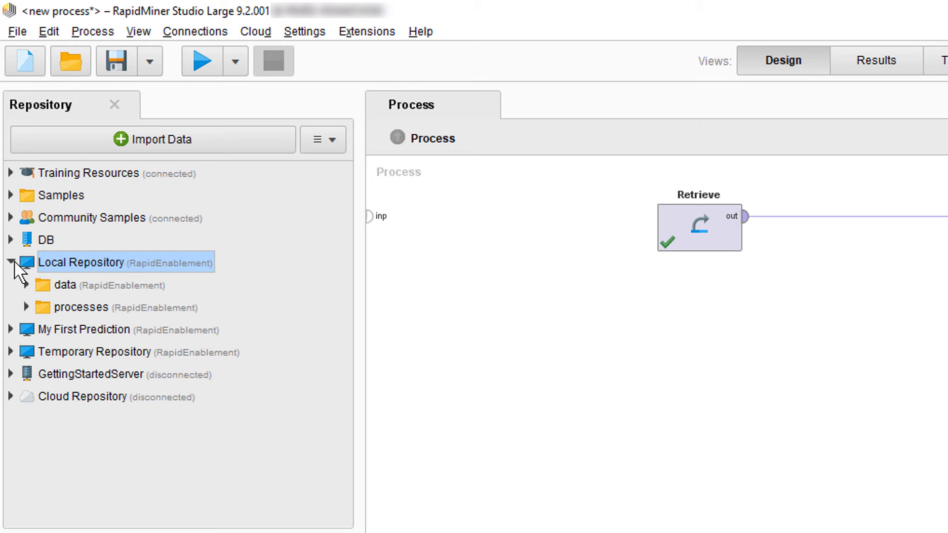
pyautogui.click(12, 263)
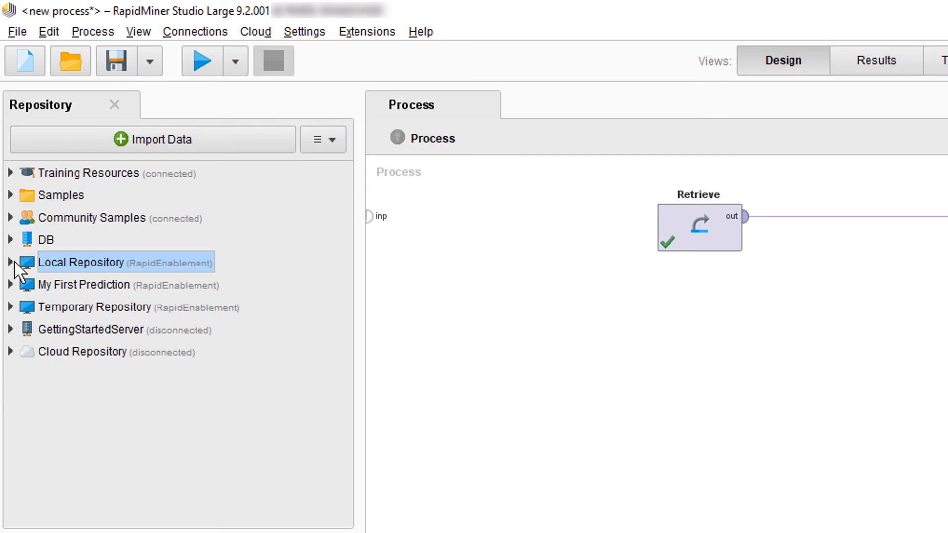
pyautogui.click(336, 143)
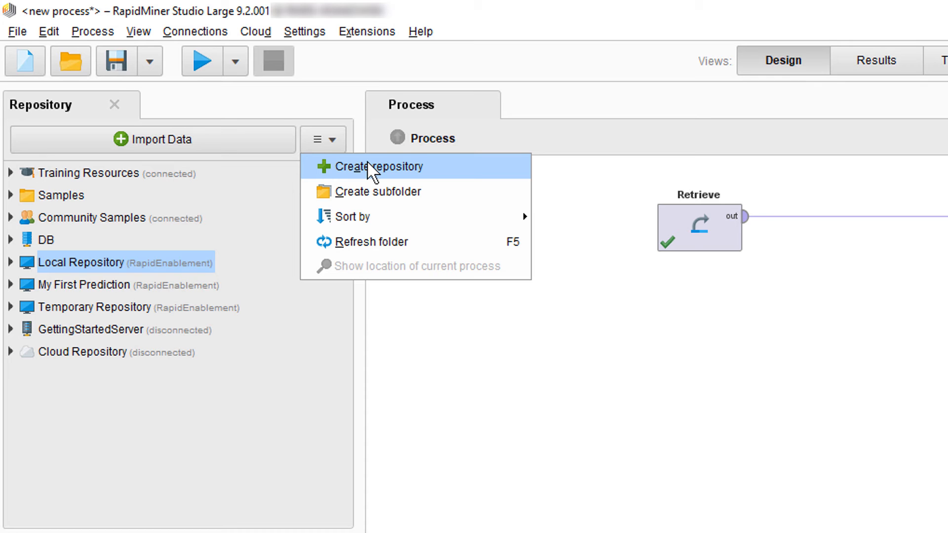
pyautogui.click(334, 143)
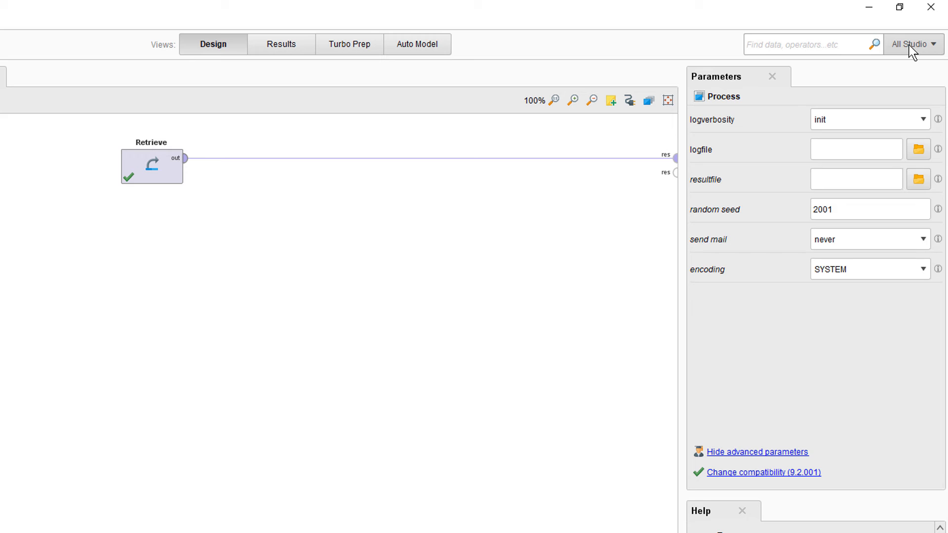
pyautogui.click(912, 51)
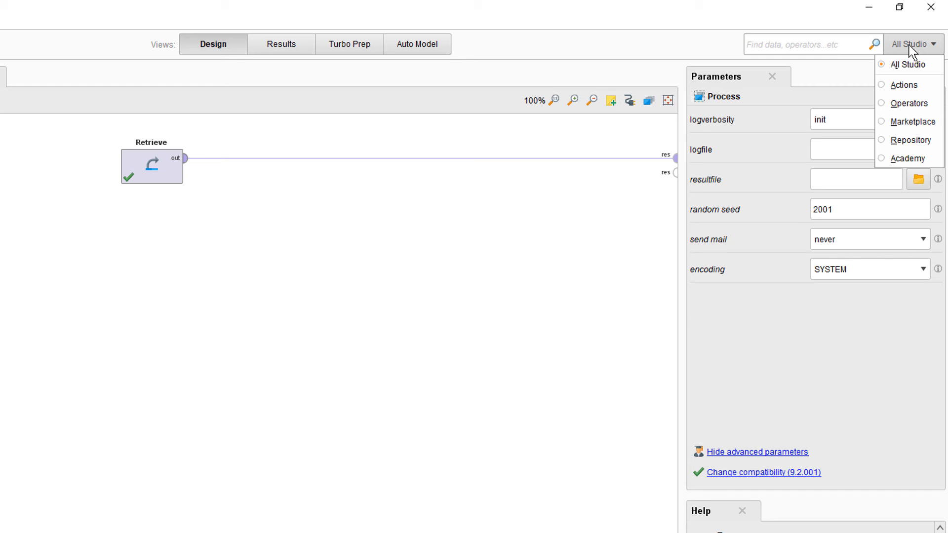
pyautogui.click(815, 46)
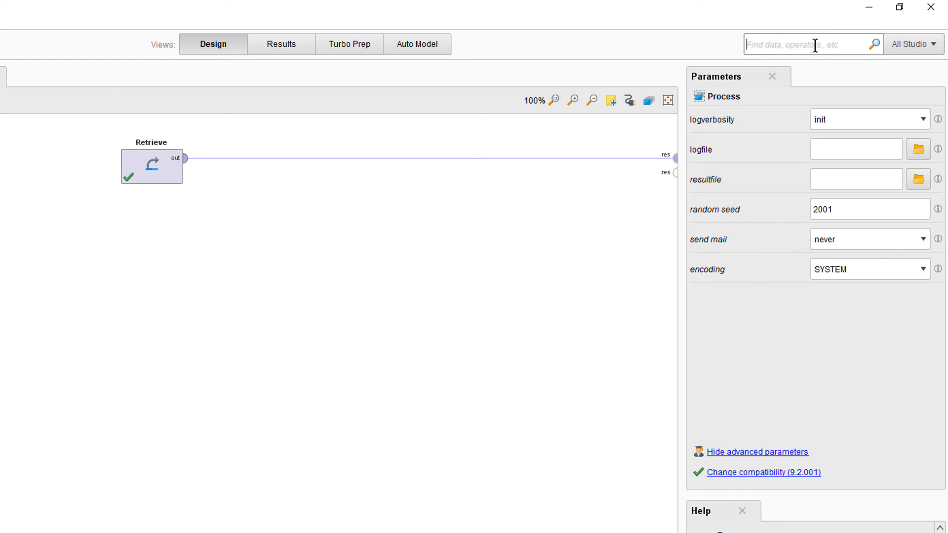
pyautogui.write('data')
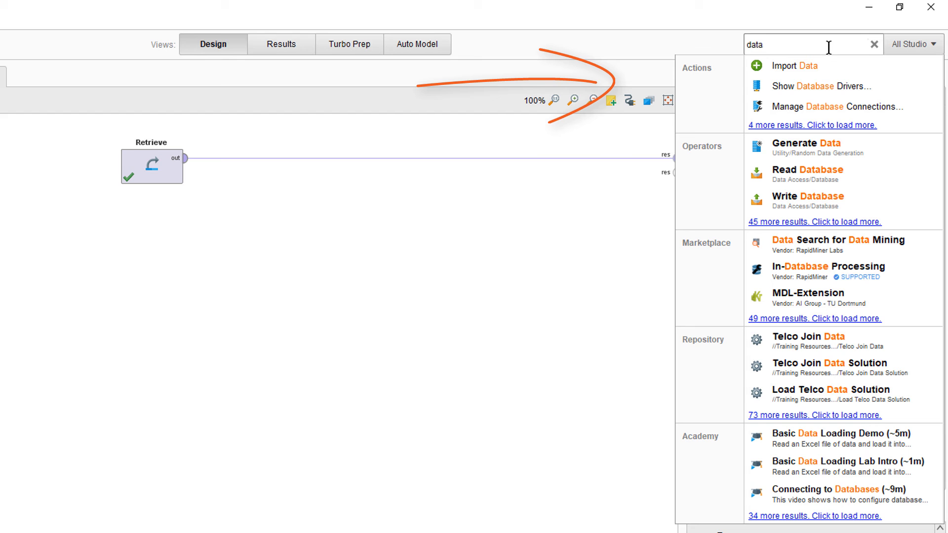
pyautogui.click(874, 44)
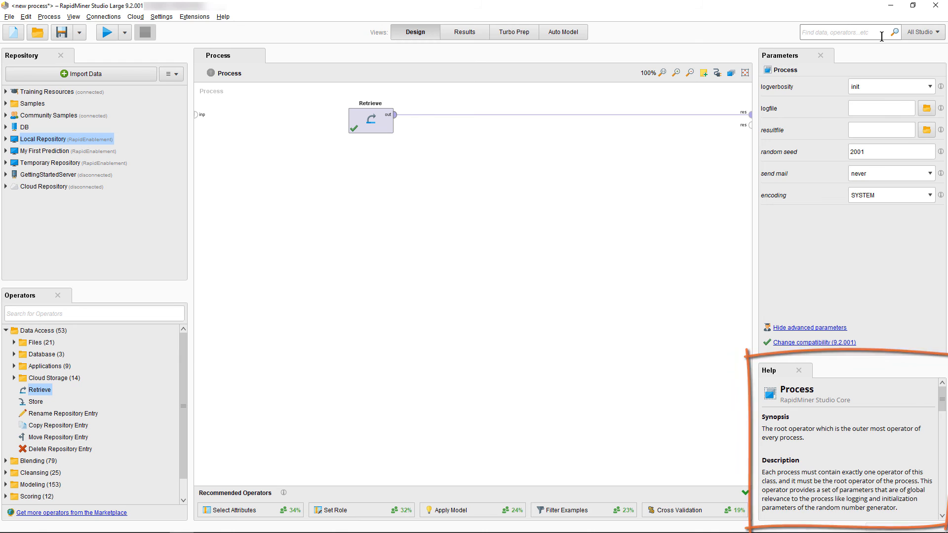
# - Load Retrieve's Golf tutorial process without saving the current one, run it, and return to Design
pyautogui.click(376, 132)
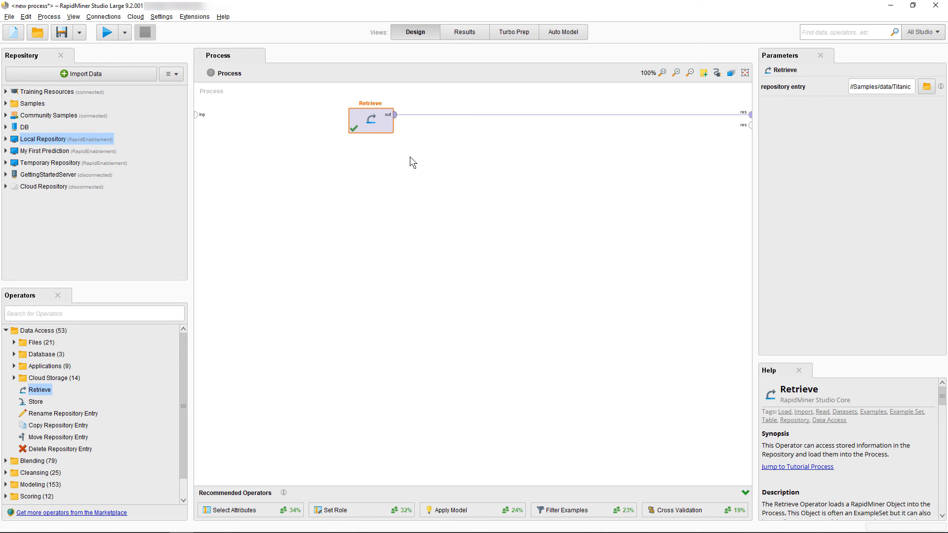
pyautogui.moveTo(790, 355); pyautogui.dragTo(833, 122)
pyautogui.scroll(-15, 832, 307)
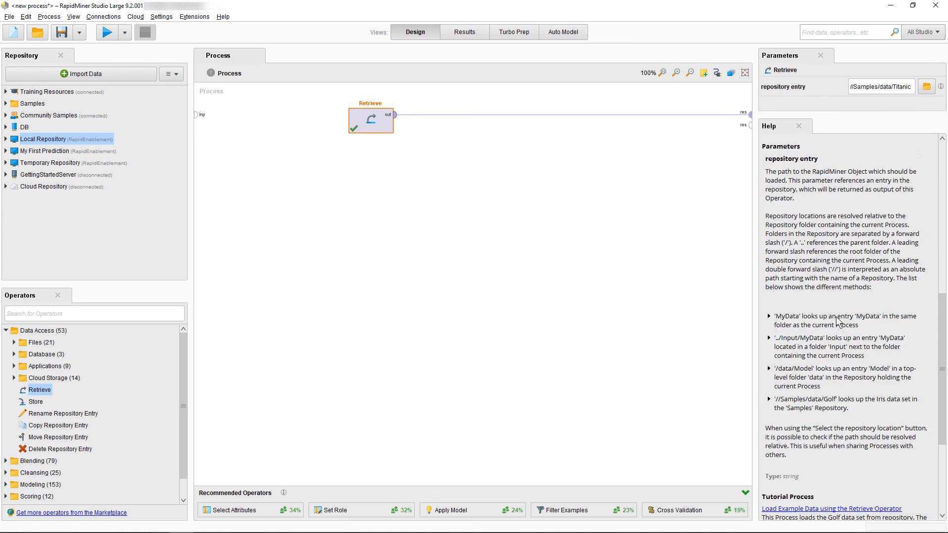
pyautogui.click(845, 362)
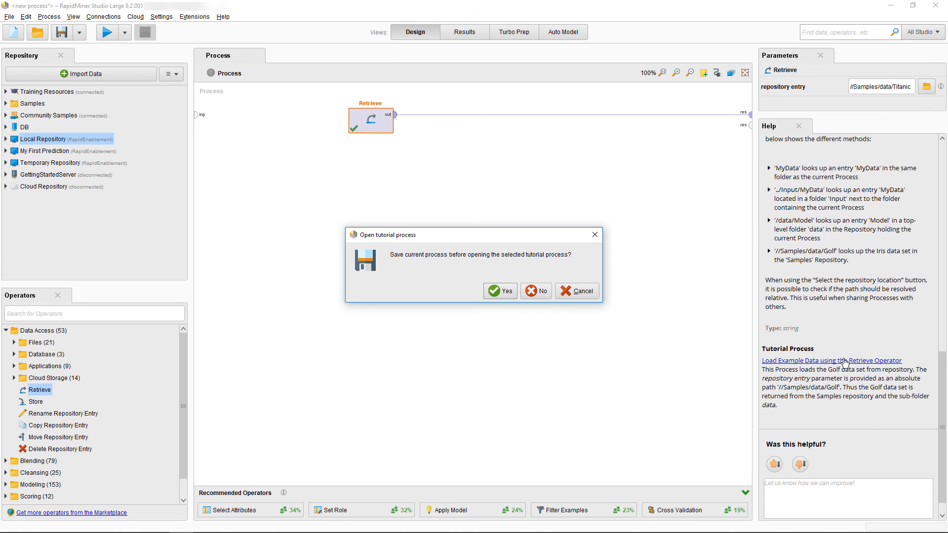
pyautogui.click(532, 292)
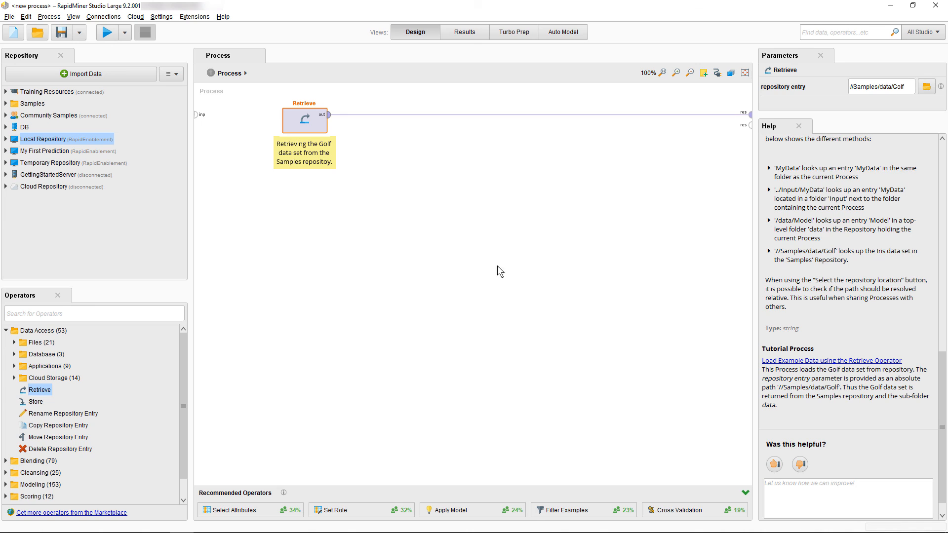
pyautogui.click(101, 38)
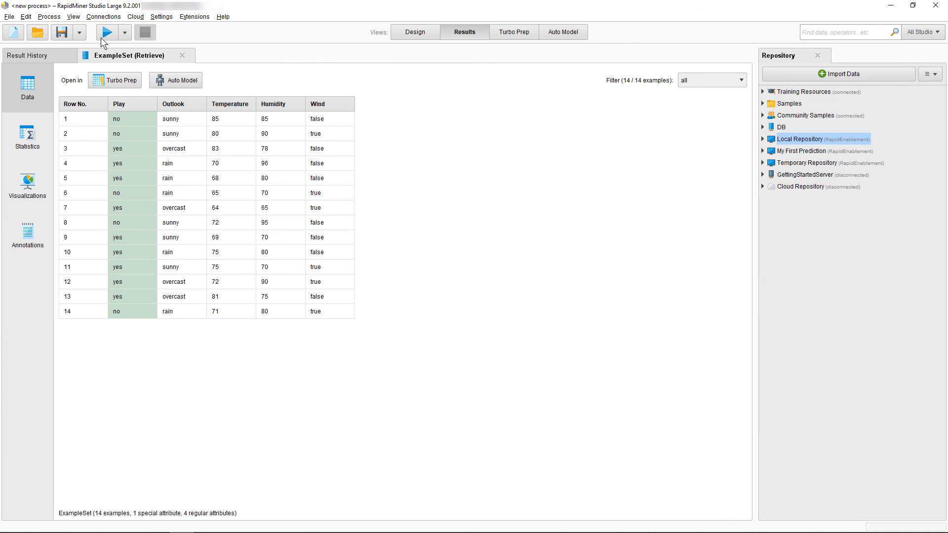
pyautogui.click(423, 28)
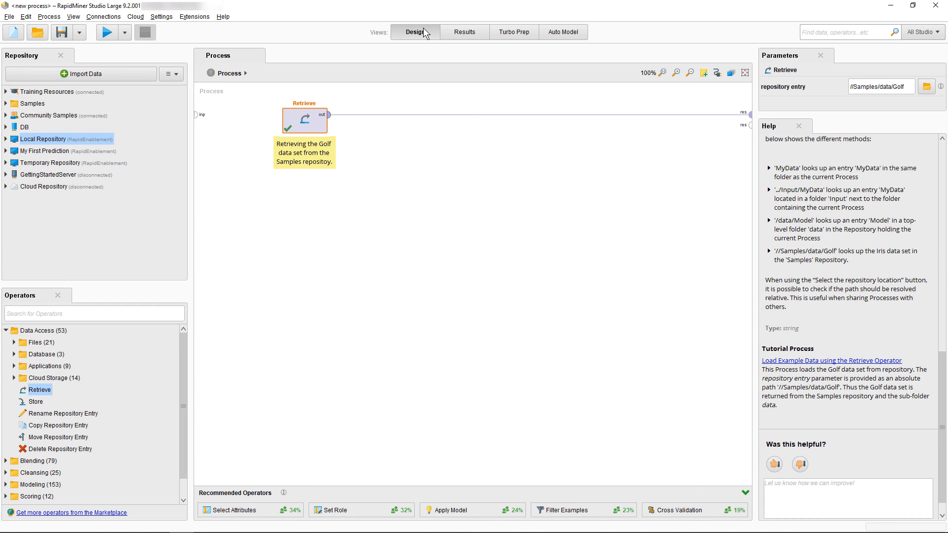